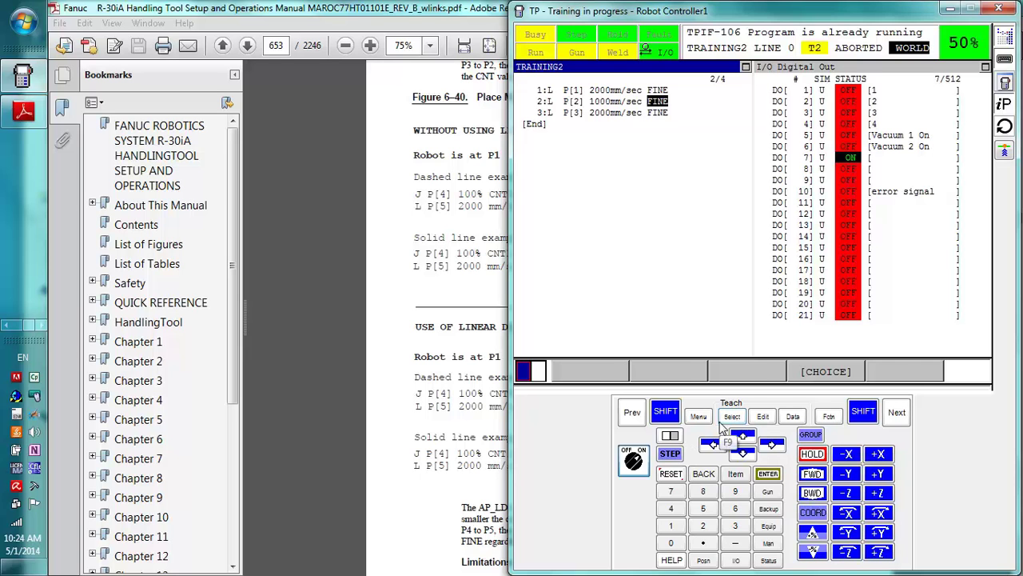
# Show the teach pendant's list of 16 stored programs, including TRAINING2.
pyautogui.click(724, 424)
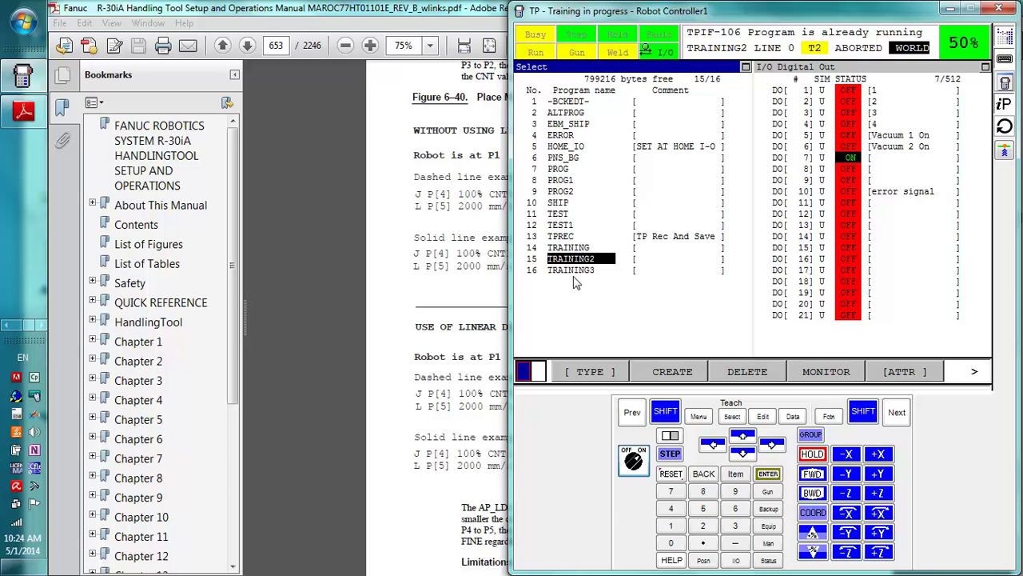
# Open the 8 BG Logic screen under 6 SETUP, showing eight empty stopped slots.
pyautogui.click(700, 417)
pyautogui.click(607, 205)
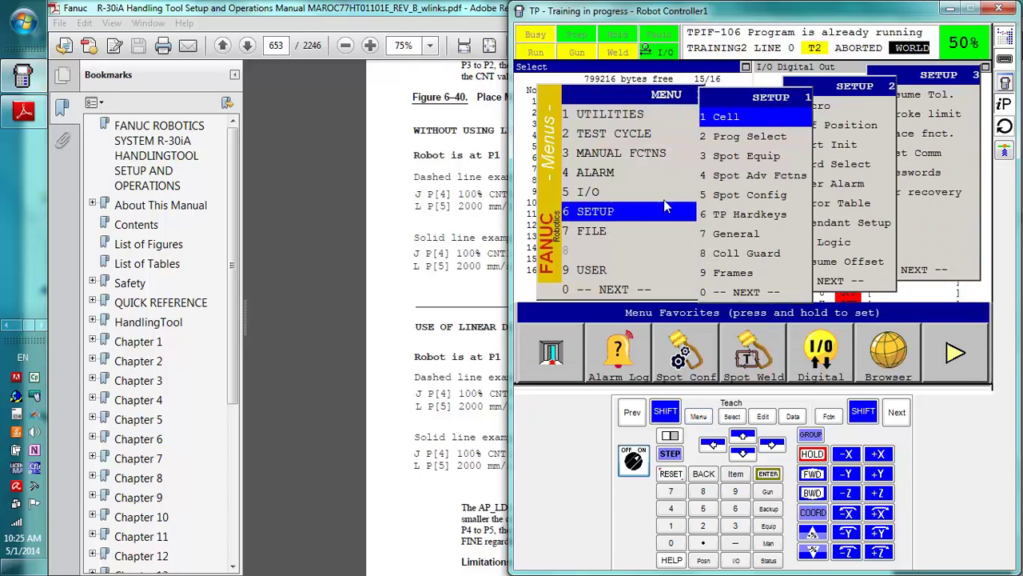
pyautogui.click(774, 446)
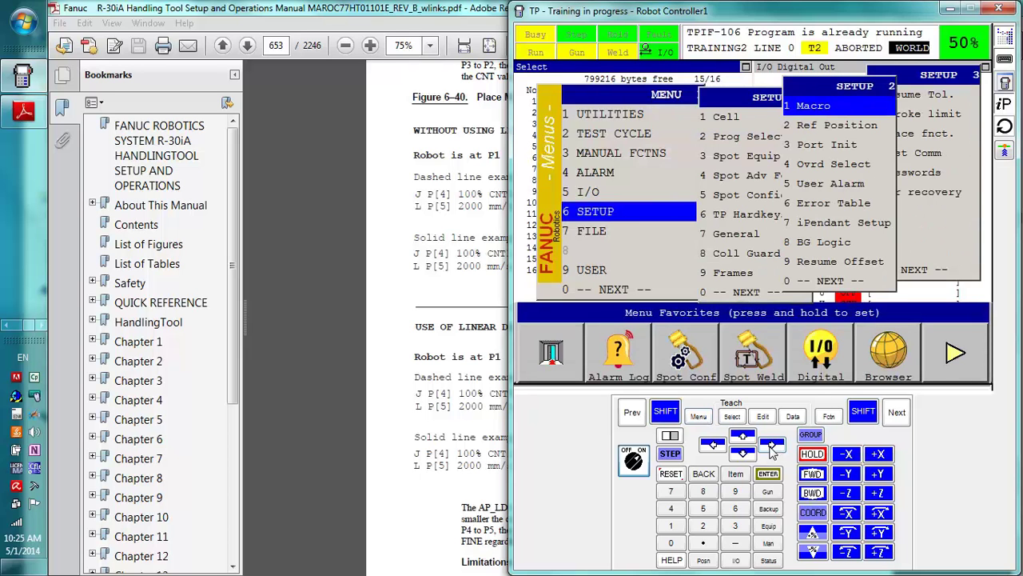
pyautogui.click(815, 246)
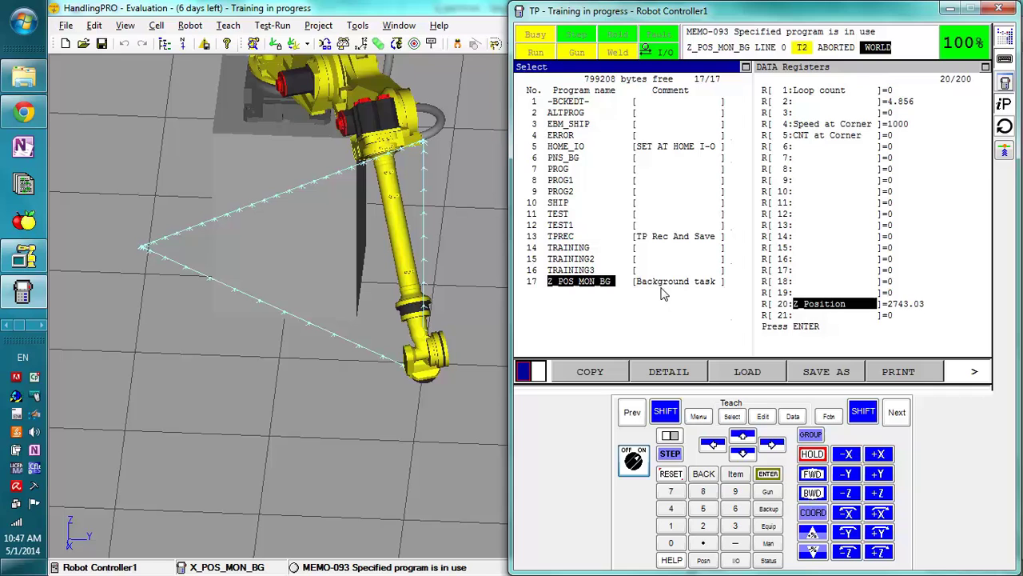
# Open Z_POS_MON_BG on the pendant, then bring the Adobe Reader manual forward.
pyautogui.click(769, 474)
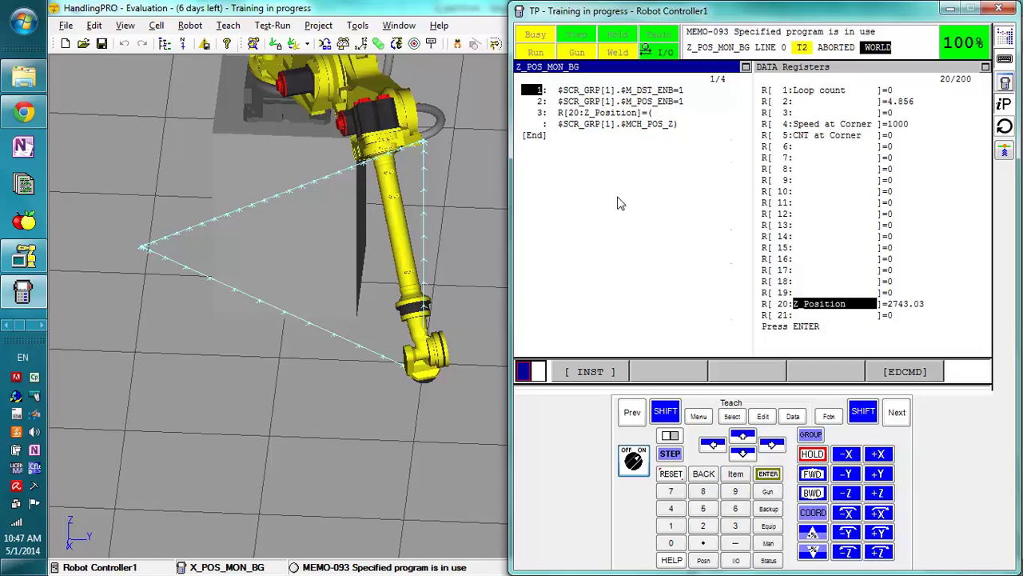
pyautogui.click(39, 322)
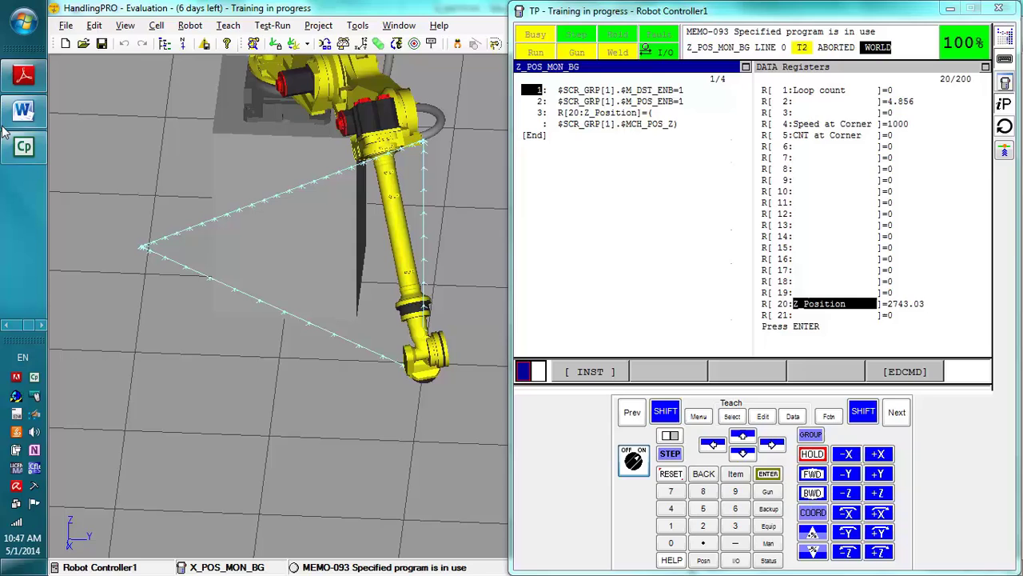
pyautogui.click(23, 74)
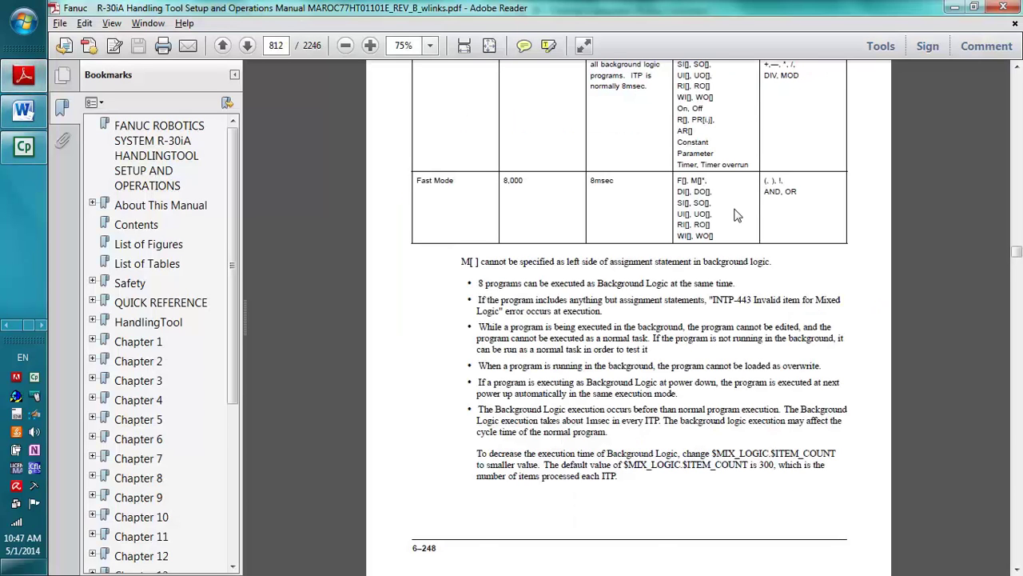
# Review section 6.30.6 Background Logic, return to page 812, then switch back to the pendant.
pyautogui.click(1018, 168)
pyautogui.click(1017, 168)
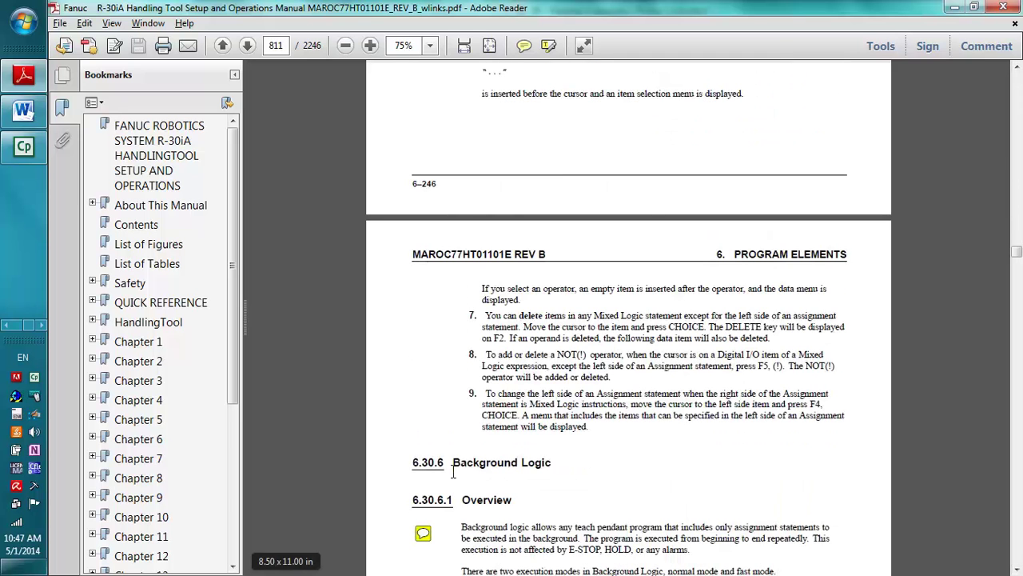
pyautogui.click(1020, 470)
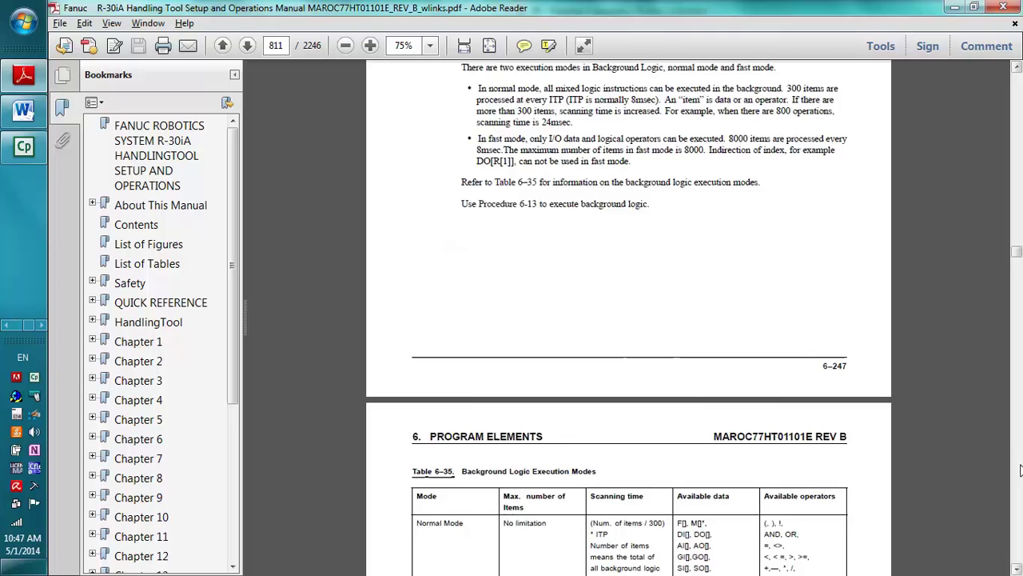
pyautogui.click(1020, 470)
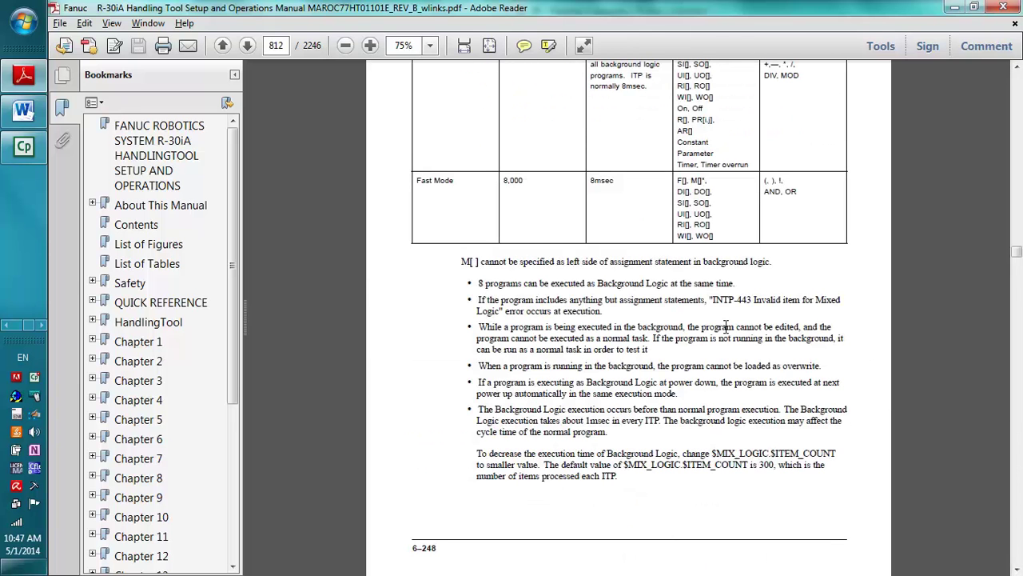
pyautogui.hotkey('alt', 'Tab')
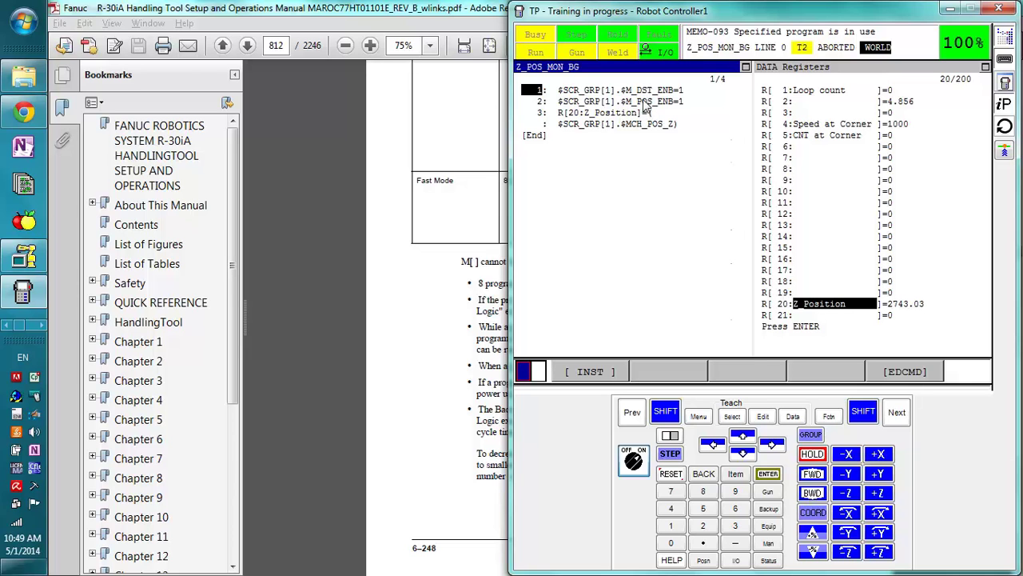
# Reopen the Background logic setup screen from the SETUP menu's next page.
pyautogui.click(704, 419)
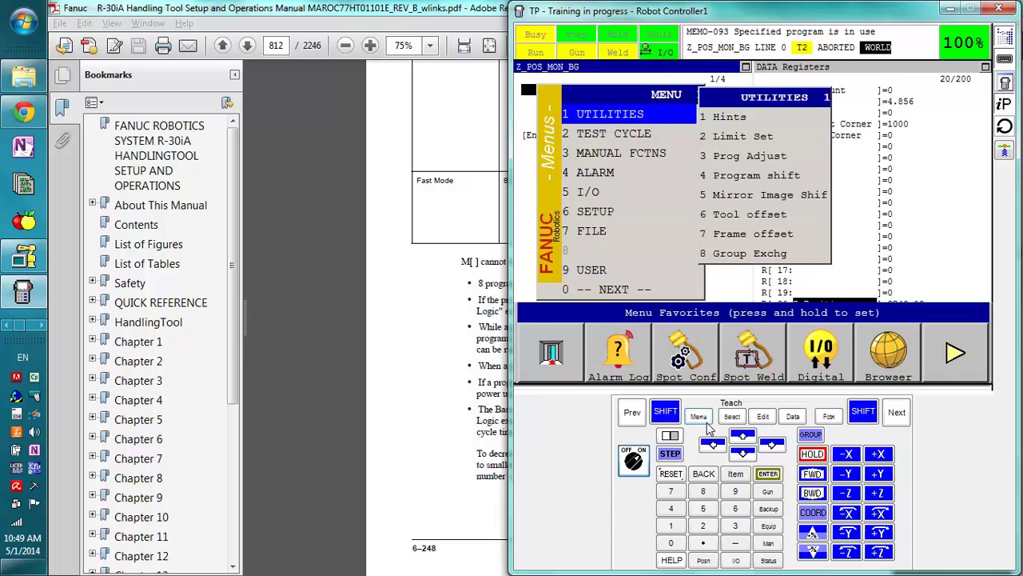
pyautogui.click(635, 214)
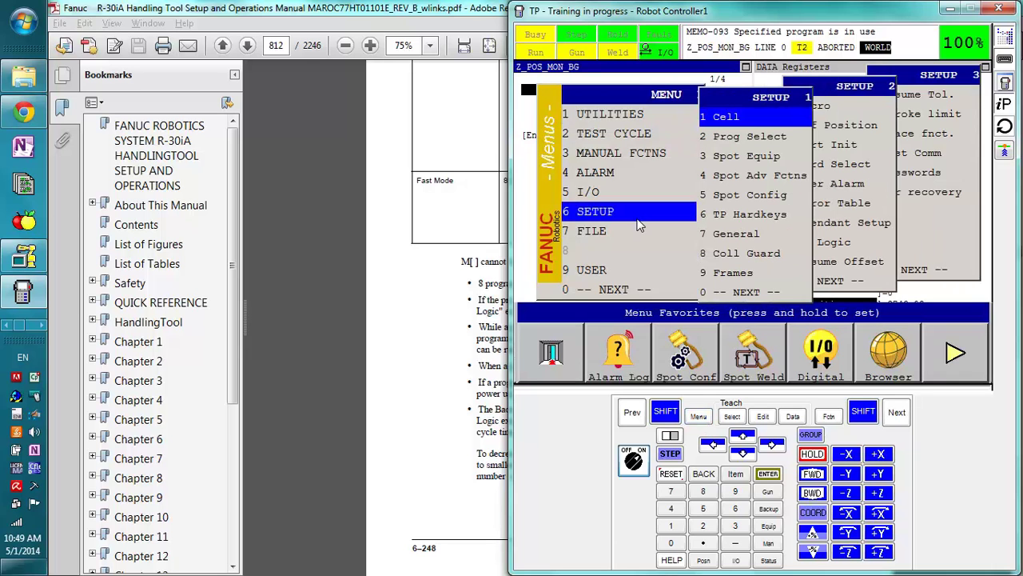
pyautogui.click(693, 293)
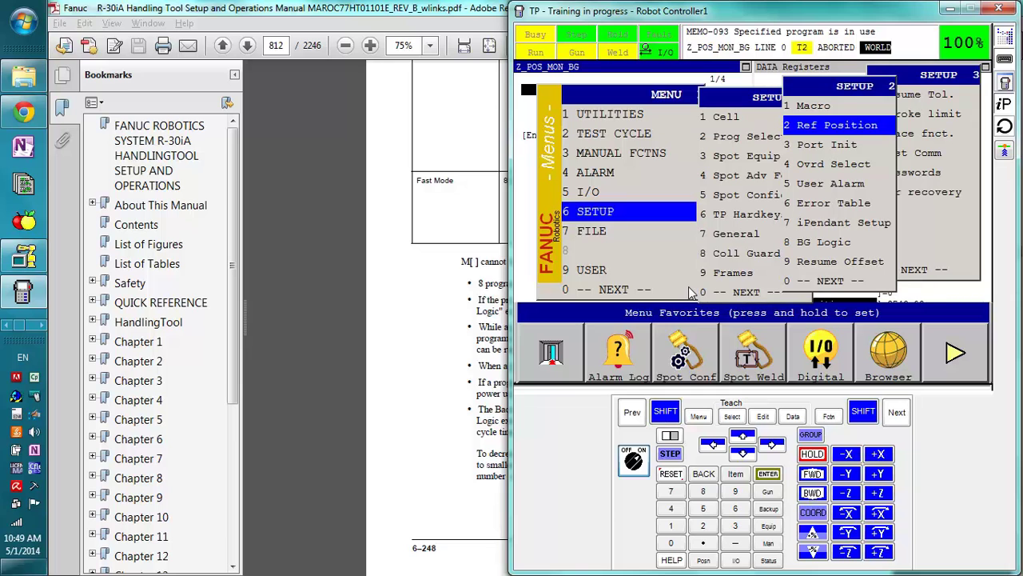
pyautogui.click(803, 243)
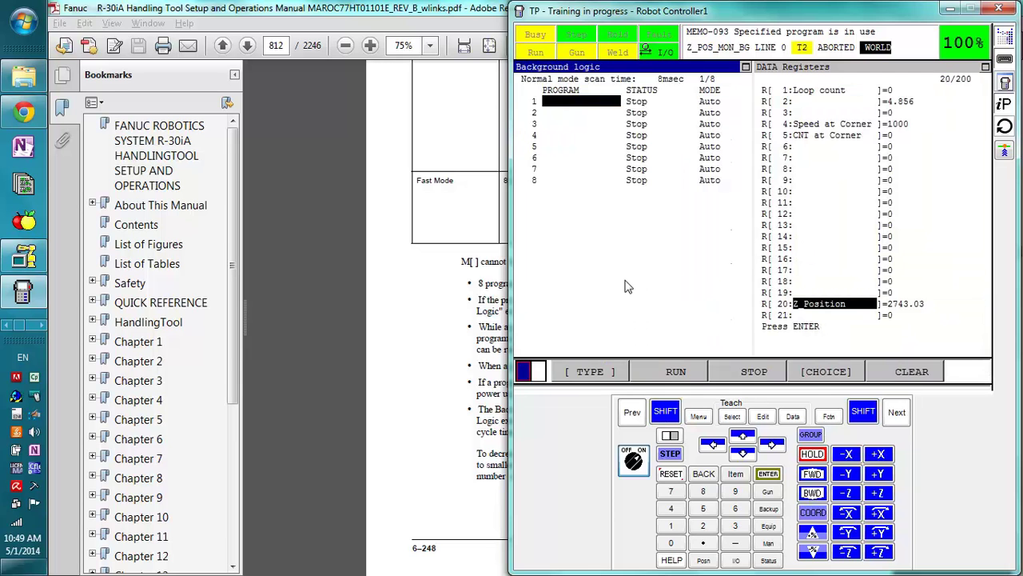
# Assign Z_POS_MON_BG to background row 1 and keep its mode at Auto.
pyautogui.click(828, 372)
pyautogui.click(594, 284)
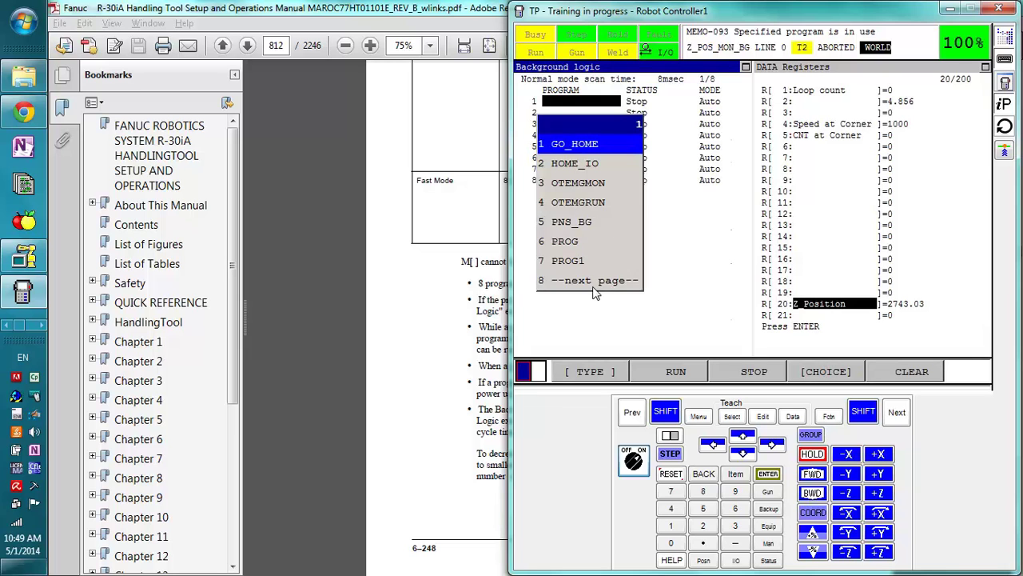
pyautogui.click(594, 284)
pyautogui.click(594, 284)
pyautogui.click(593, 284)
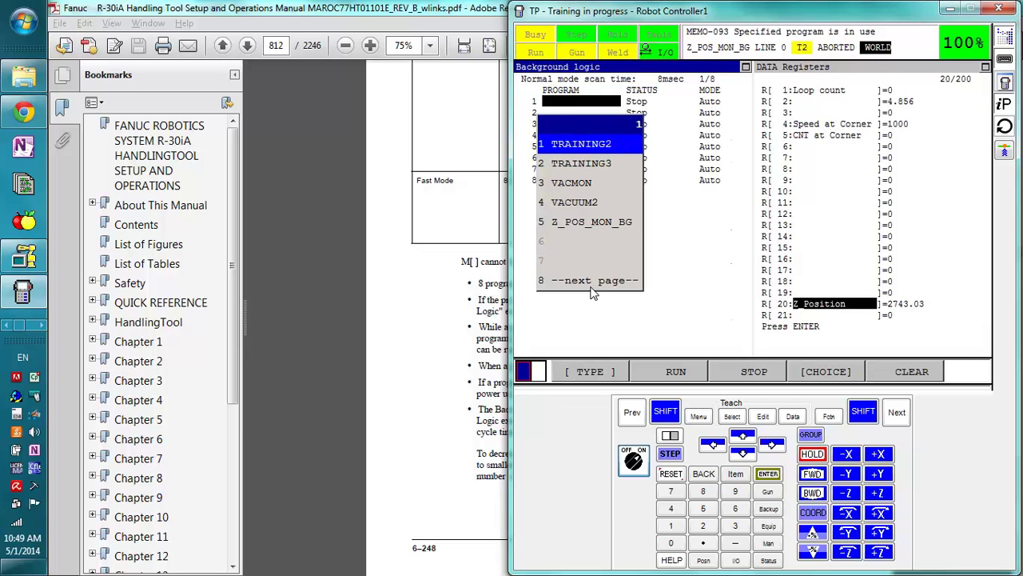
pyautogui.click(576, 222)
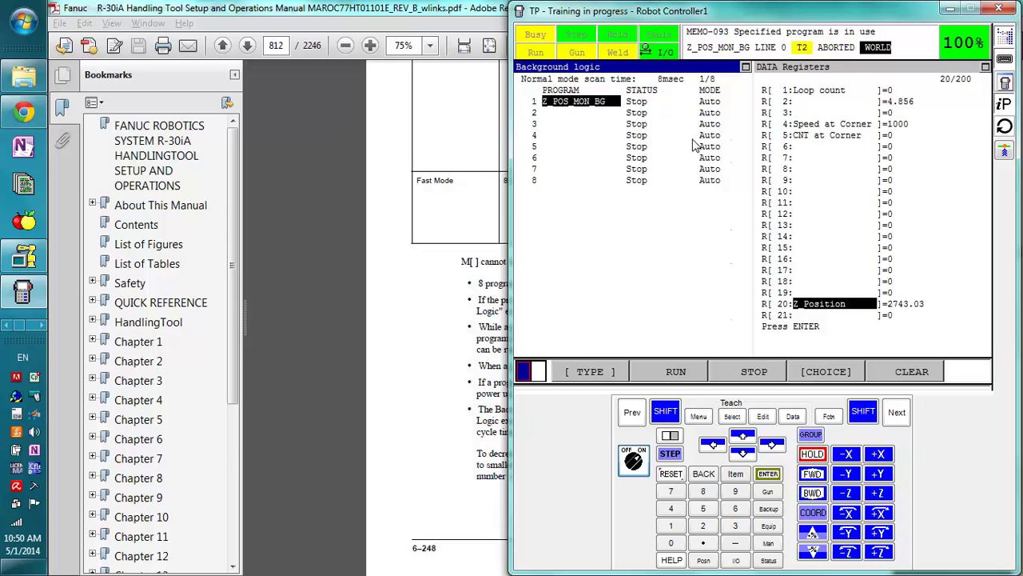
pyautogui.click(709, 102)
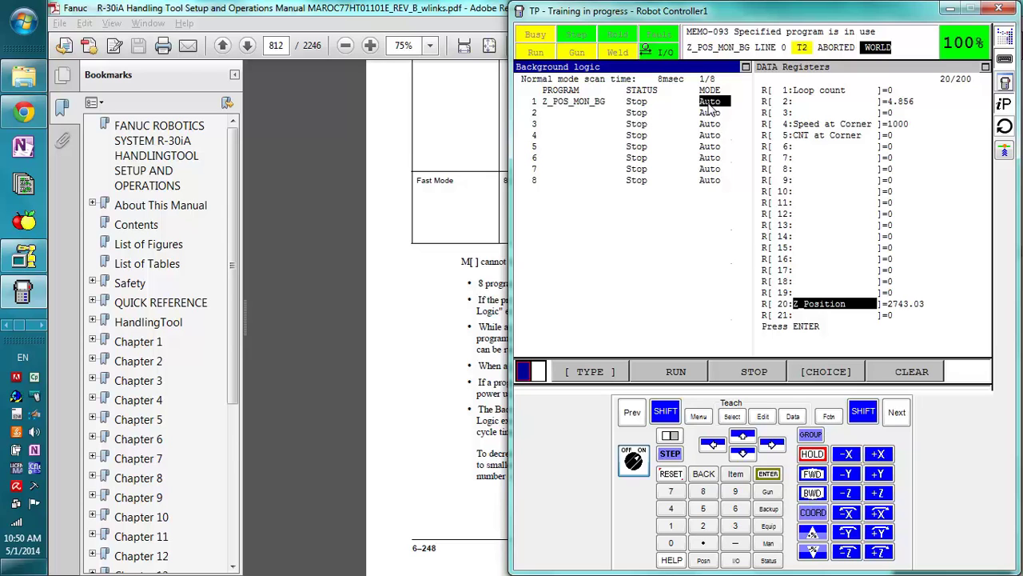
pyautogui.click(826, 371)
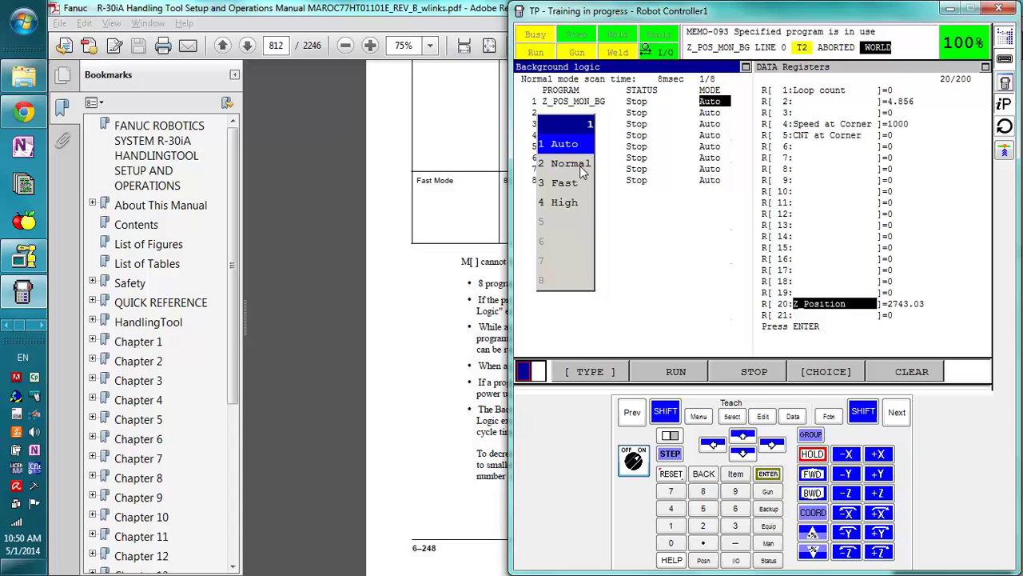
pyautogui.click(828, 373)
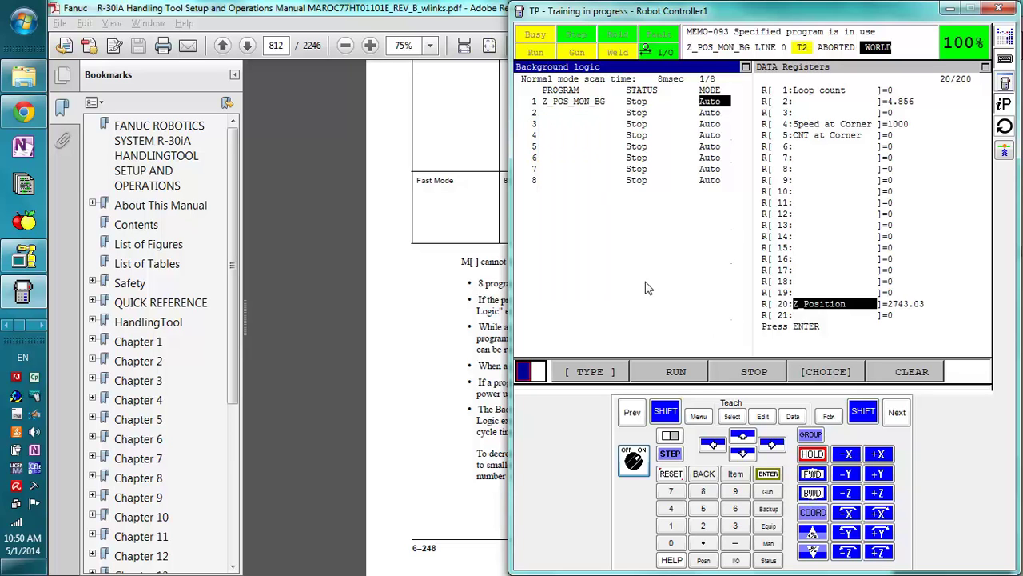
# Run Z_POS_MON_BG in the background so R[20] reads -1067.13, and view its lines.
pyautogui.click(676, 373)
pyautogui.click(762, 419)
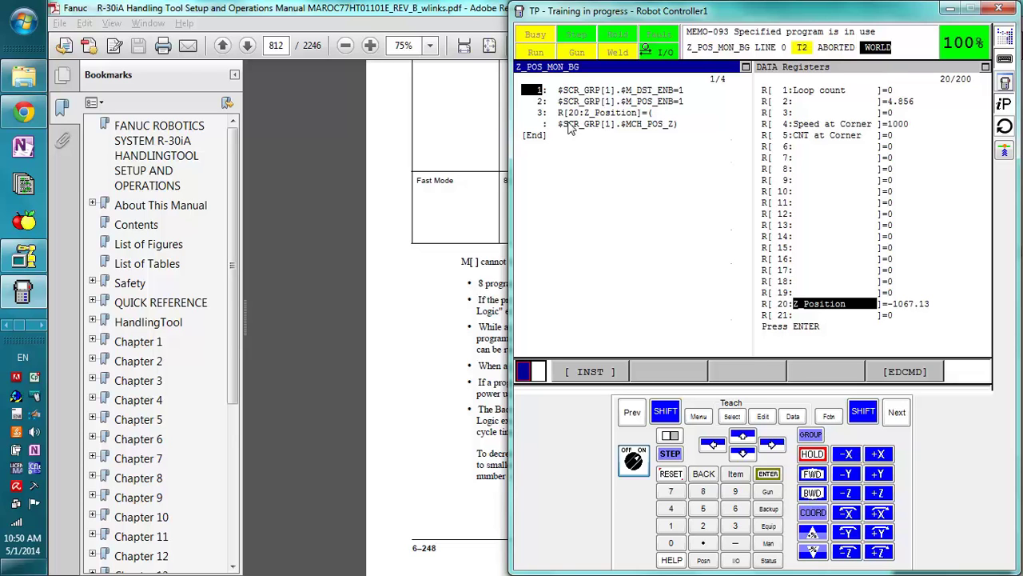
# Open TRAINING2 from the program list, briefly toggling the FCTN menu and SHIFT.
pyautogui.click(740, 420)
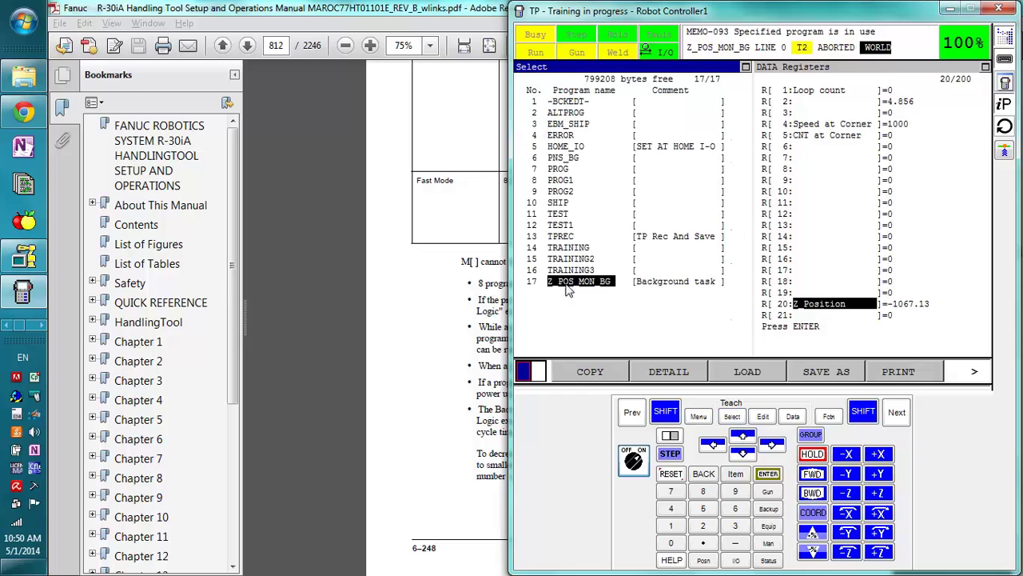
pyautogui.click(576, 260)
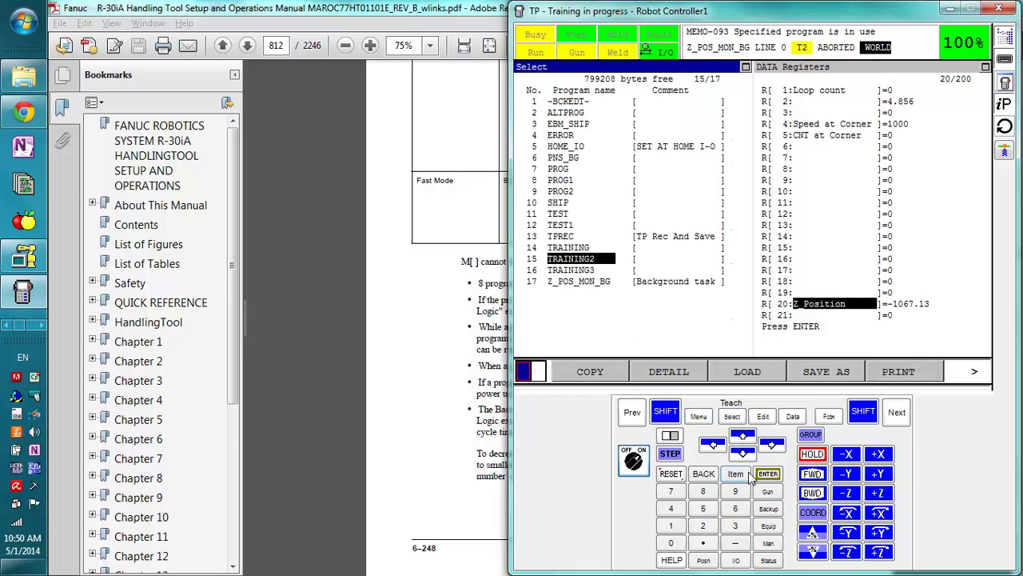
pyautogui.click(768, 473)
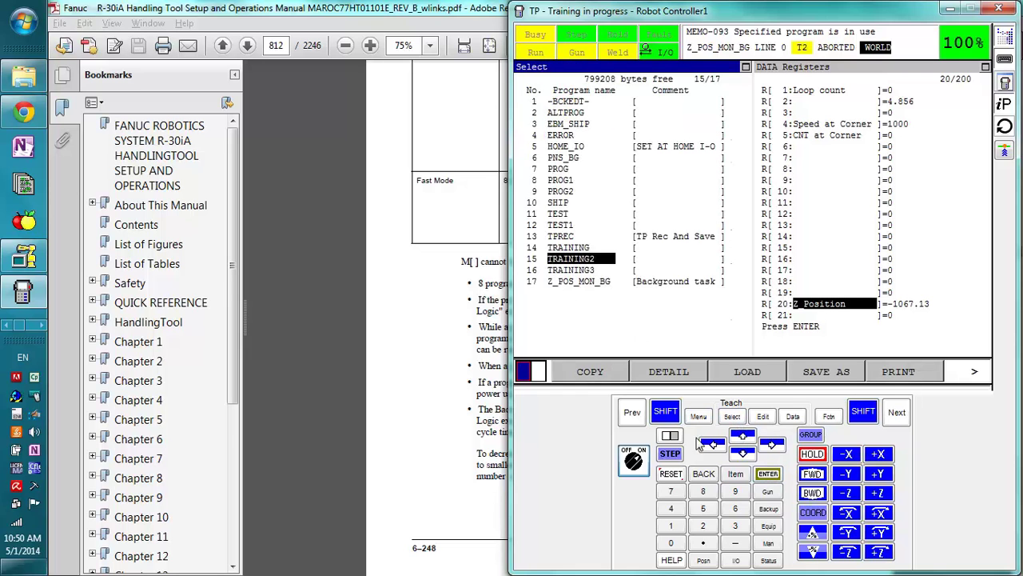
pyautogui.click(829, 416)
pyautogui.click(769, 490)
pyautogui.click(665, 412)
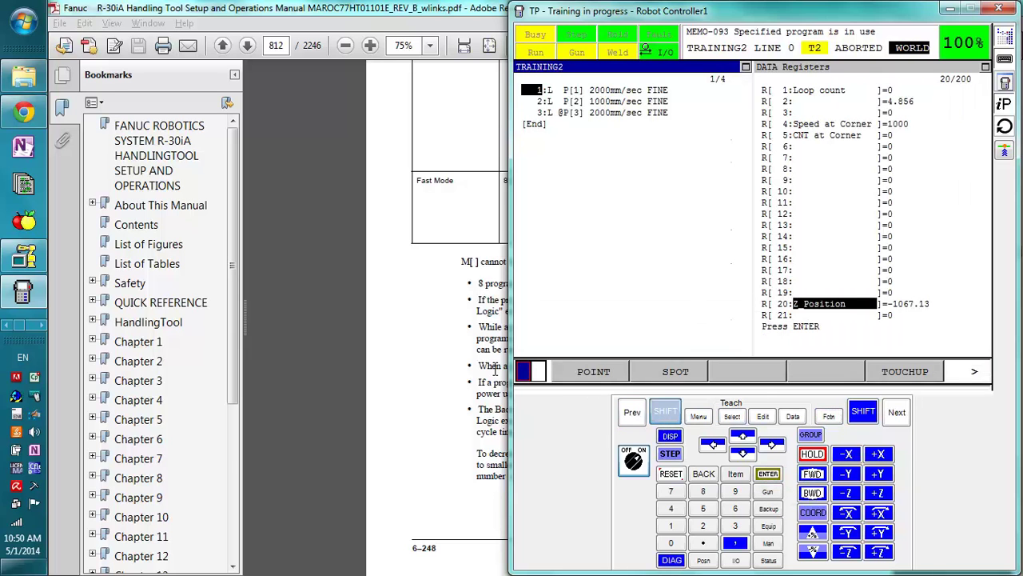
pyautogui.click(670, 412)
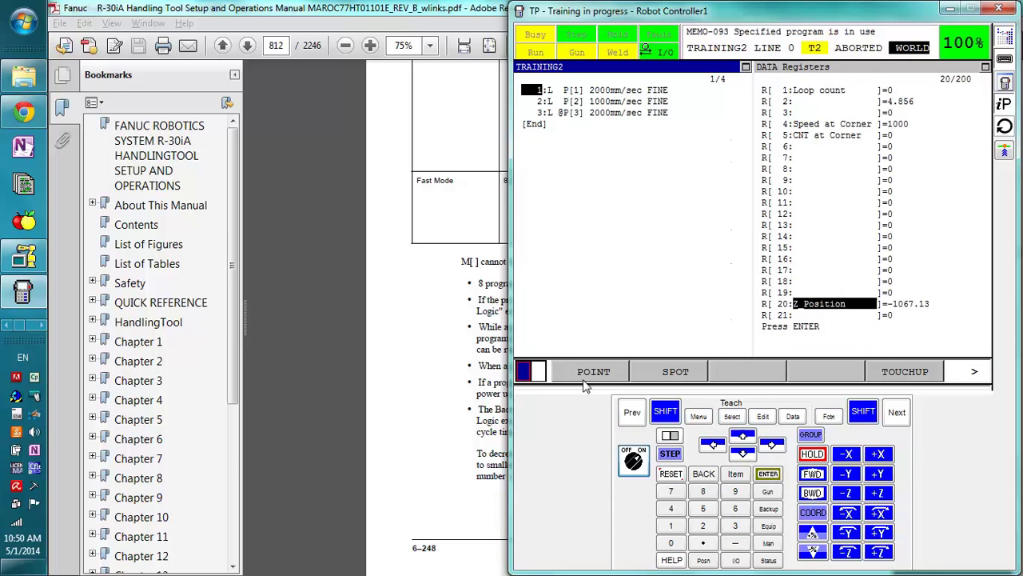
# Show the 3-D cell, start TRAINING2 with SHIFT+FWD, and set speed override to 50%.
pyautogui.click(31, 256)
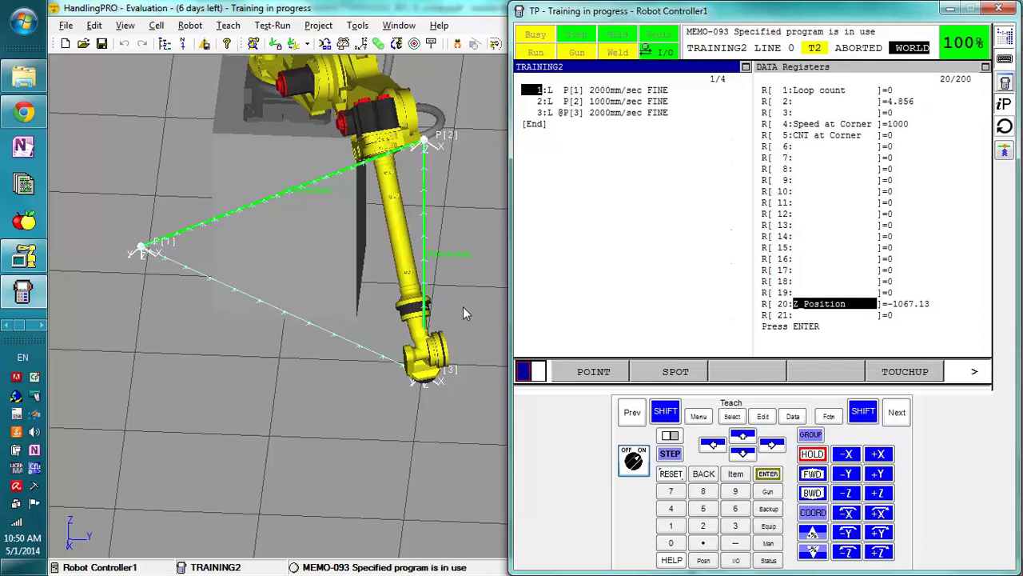
pyautogui.click(666, 411)
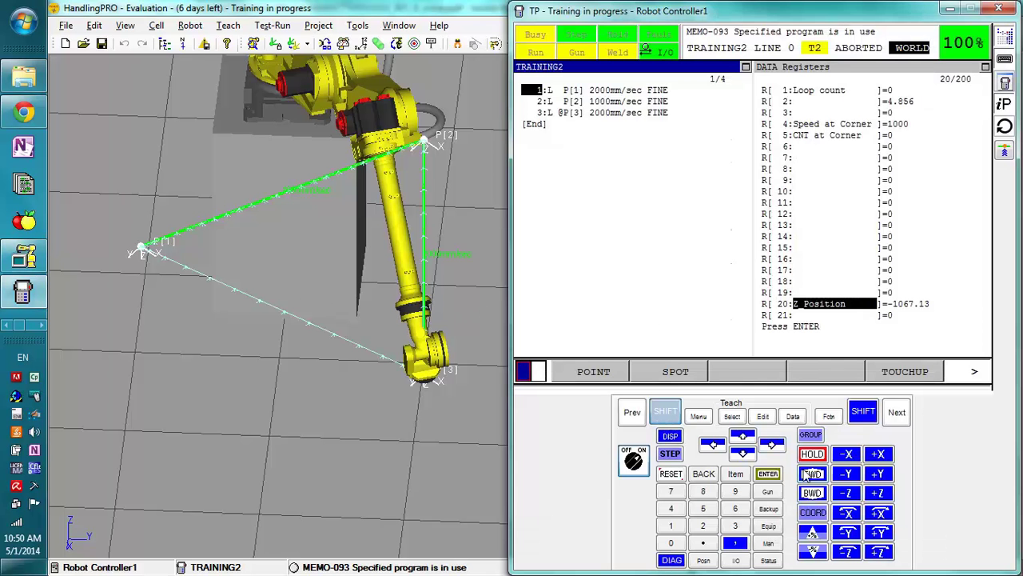
pyautogui.click(812, 473)
pyautogui.click(813, 552)
# Step TRAINING2 forward through its moves to line 3 while R[20] updates to -602.843.
pyautogui.click(810, 476)
pyautogui.click(810, 476)
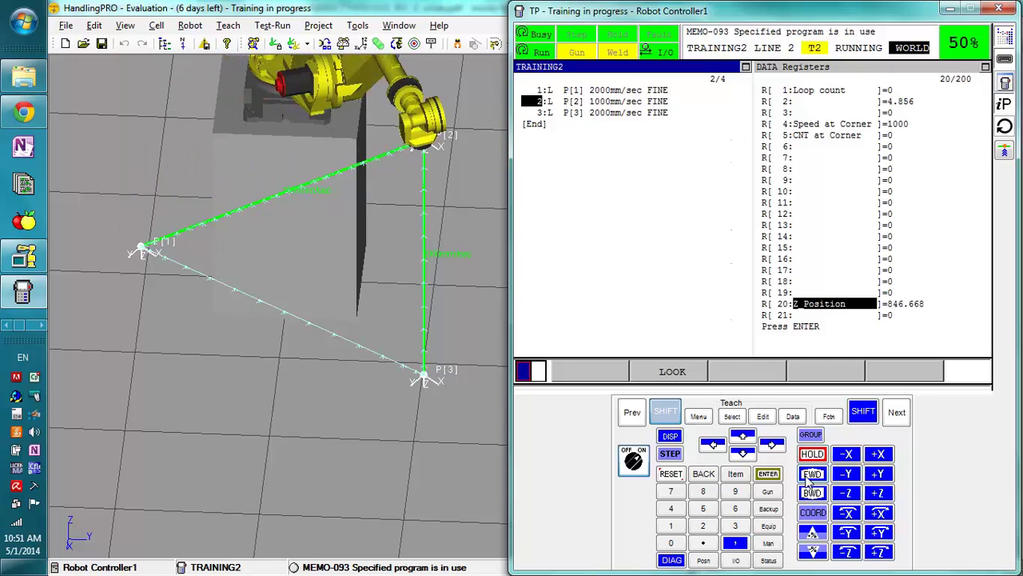
pyautogui.click(809, 475)
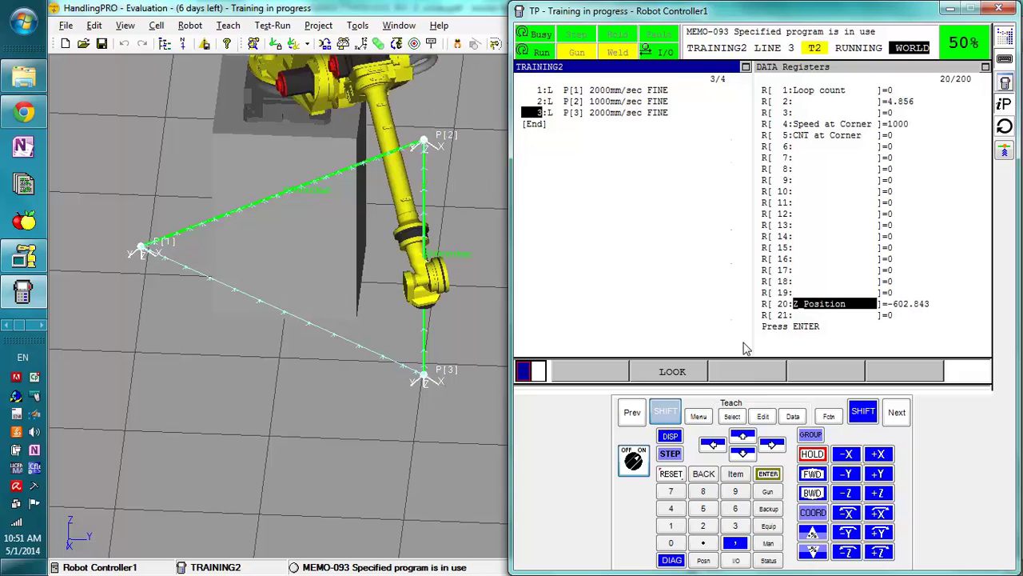